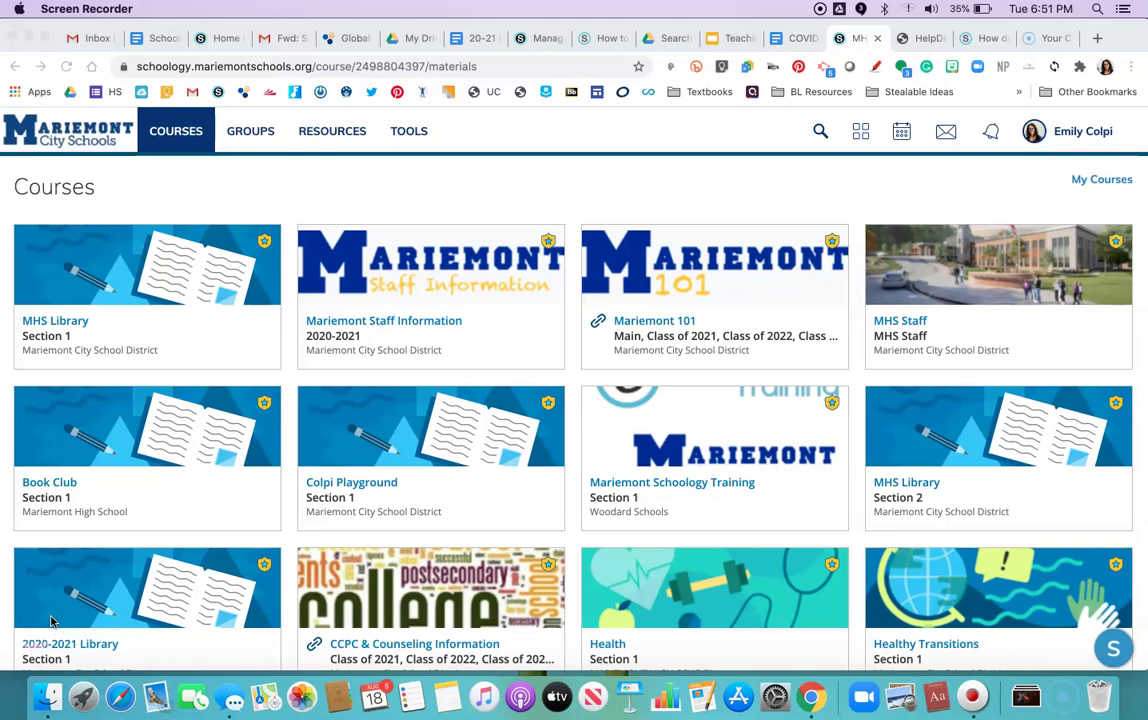
# - Switch to Chrome and open the MHS Library: Section 2 course card
pyautogui.click(110, 706)
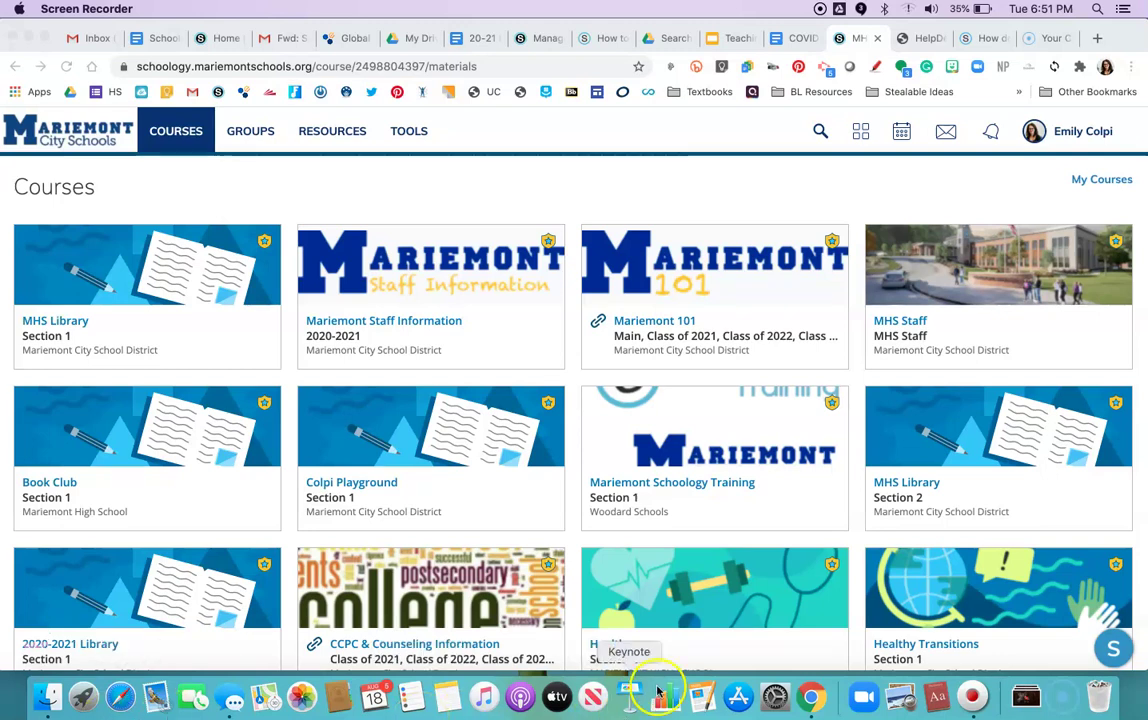
pyautogui.click(890, 486)
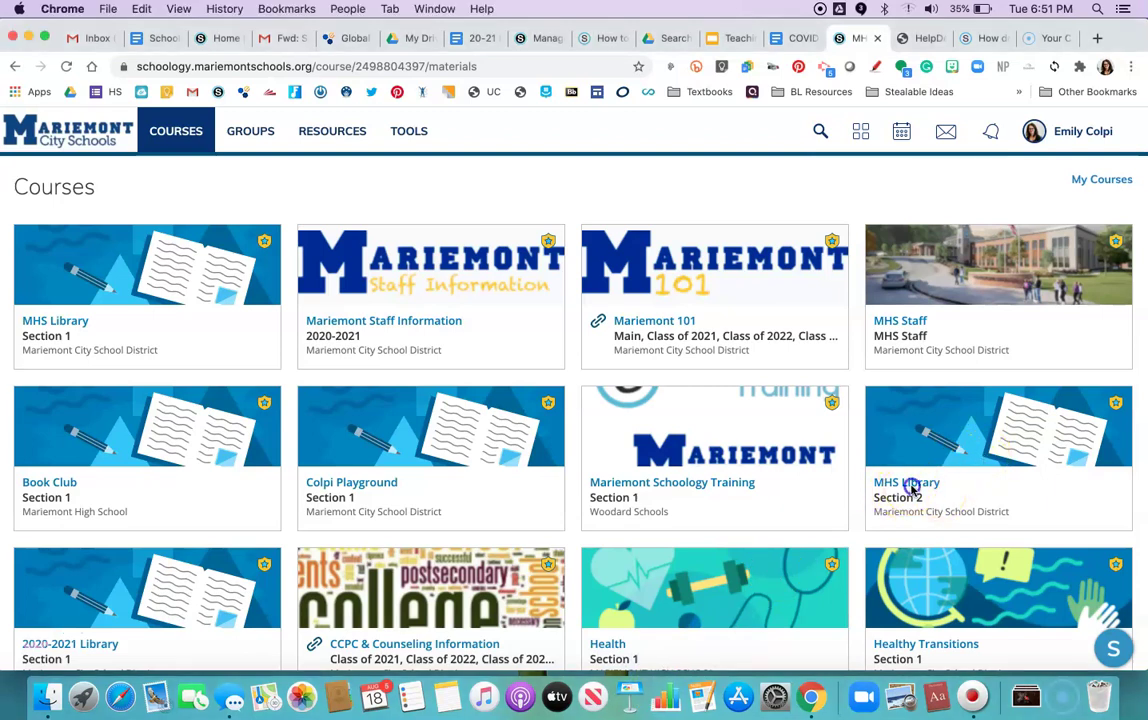
# - Save the MHS Library: Section 2 course to Resources in the Home collection with (No Folder)
pyautogui.click(884, 492)
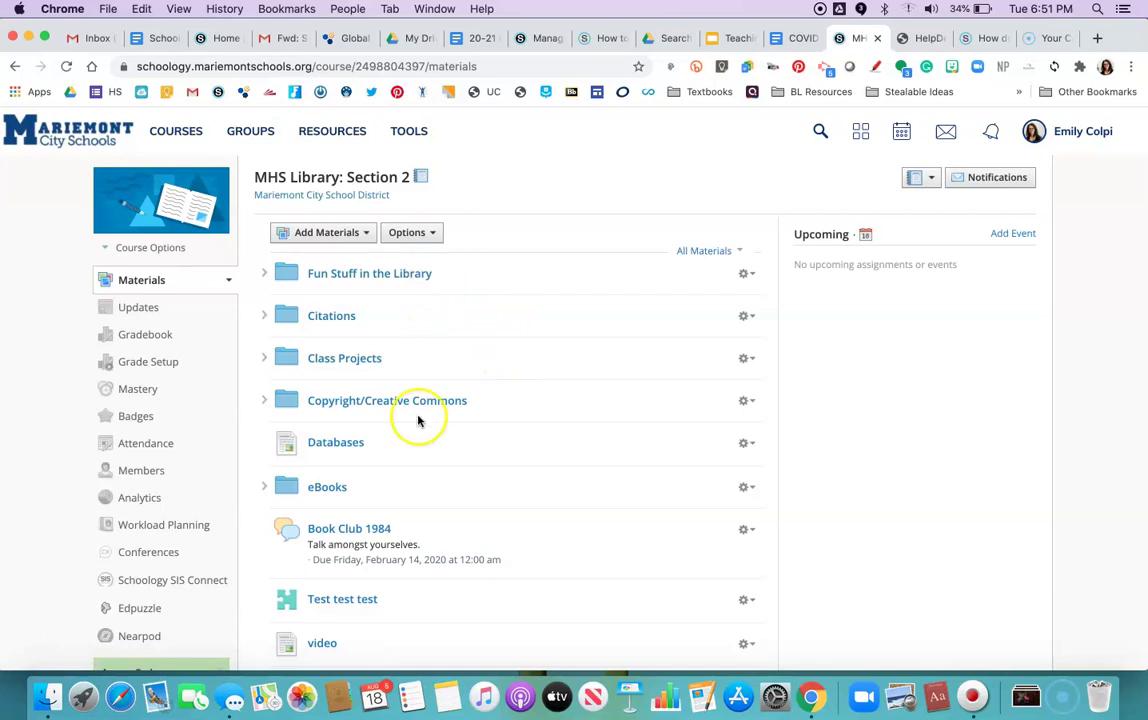
pyautogui.scroll(-3, 435, 595)
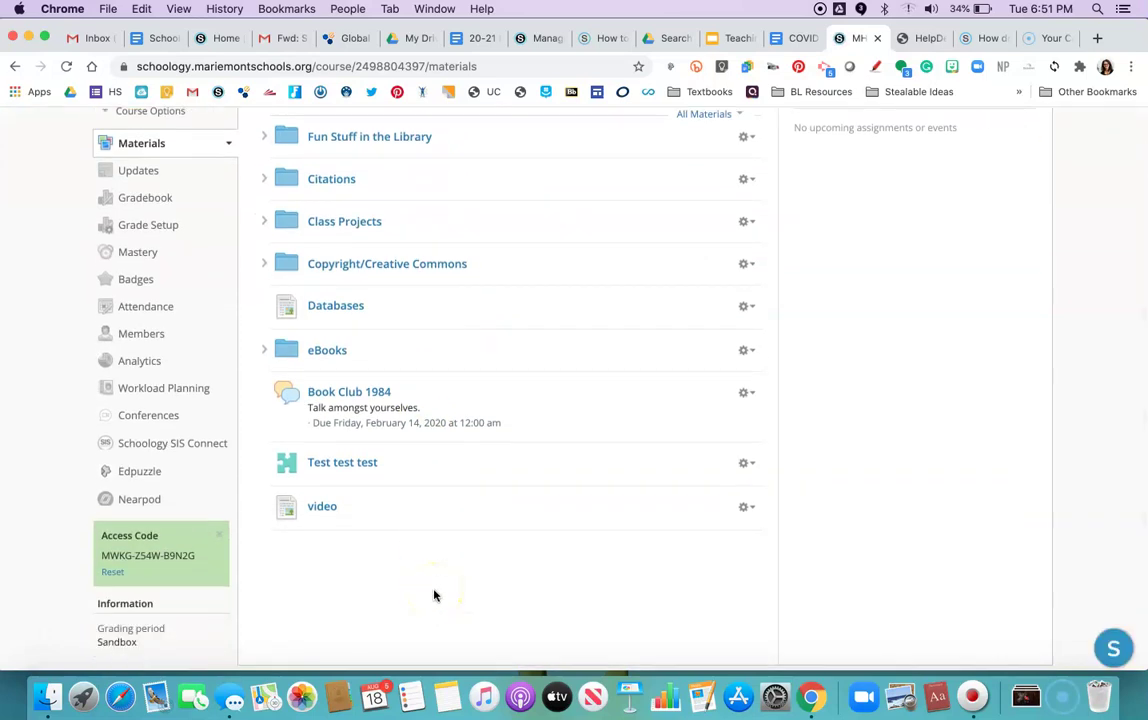
pyautogui.scroll(3, 434, 594)
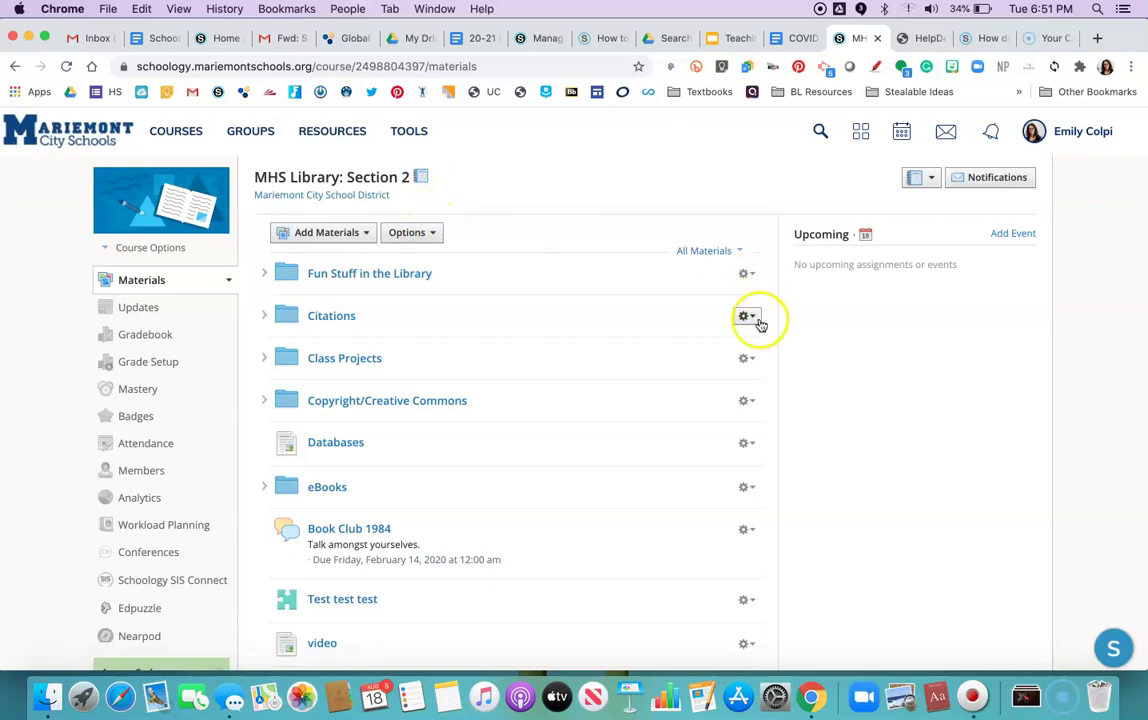
pyautogui.click(428, 233)
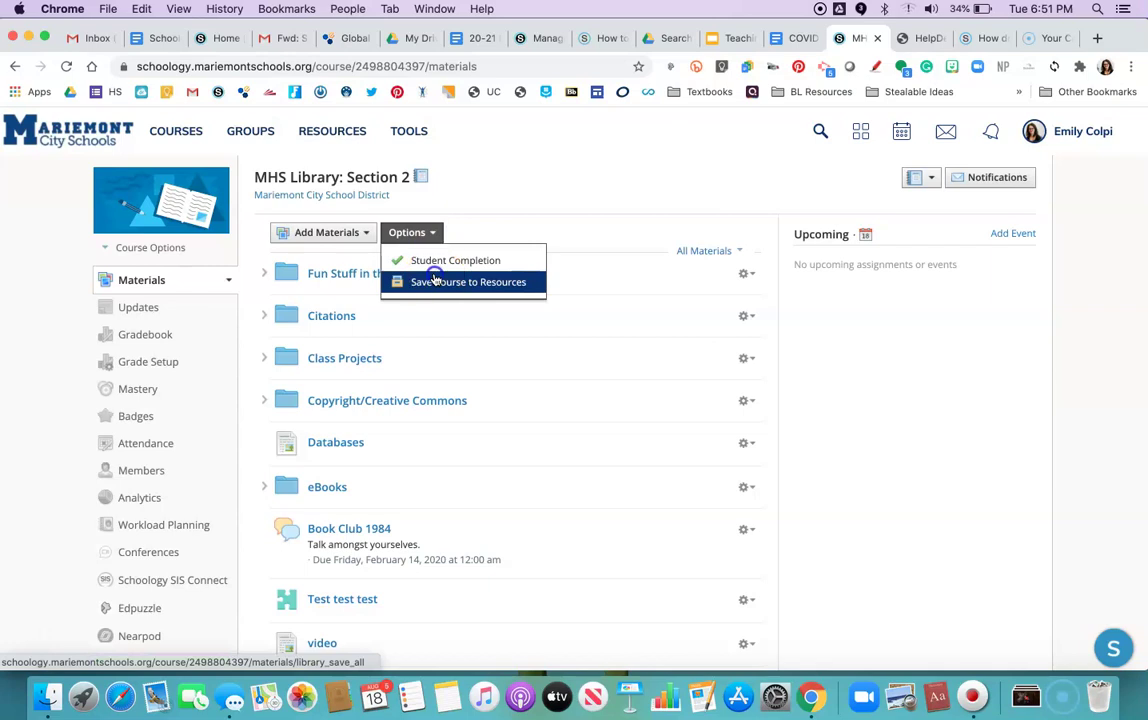
pyautogui.click(436, 280)
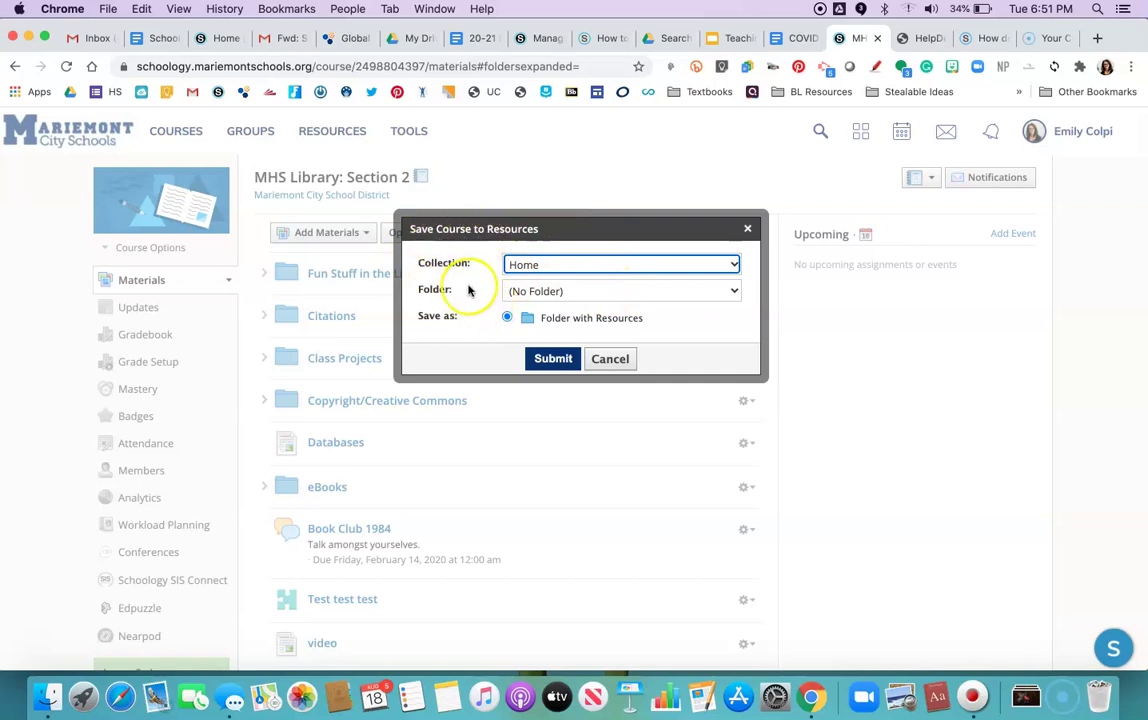
pyautogui.click(543, 265)
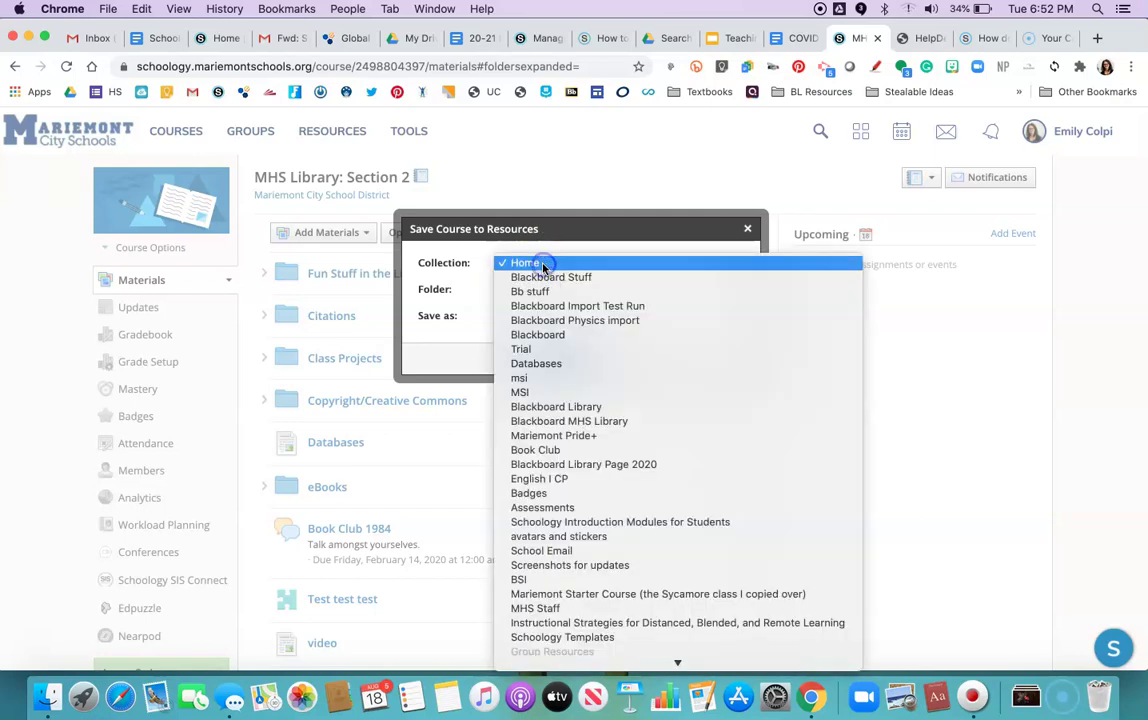
pyautogui.click(543, 265)
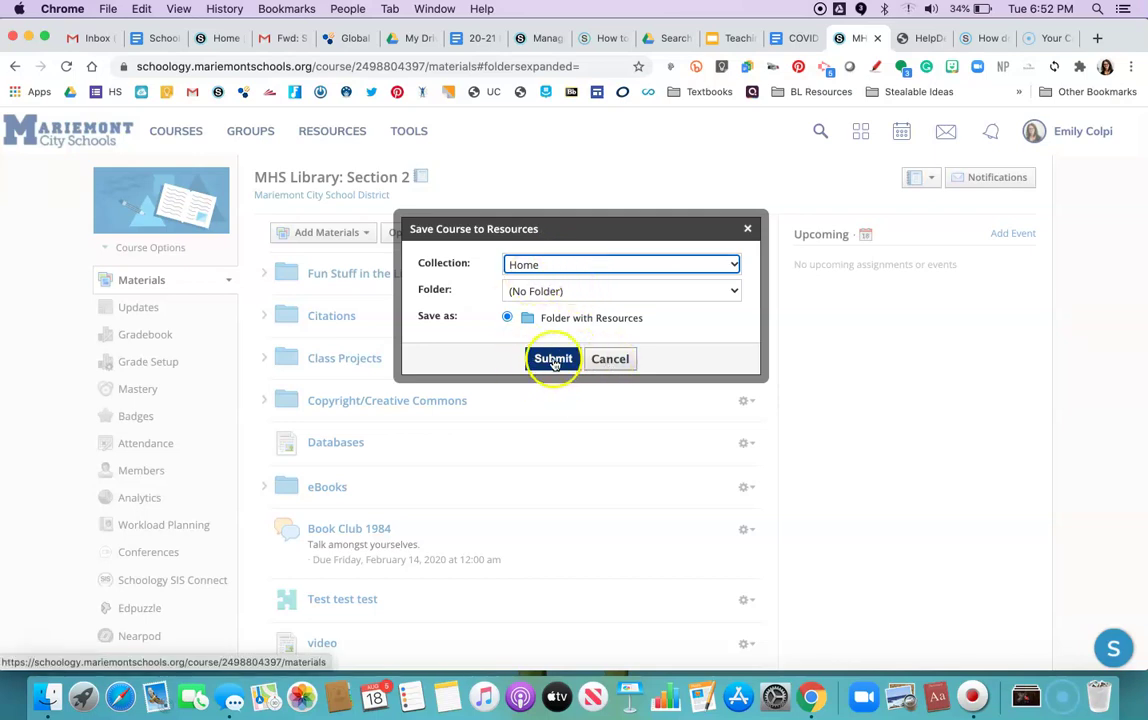
pyautogui.click(615, 358)
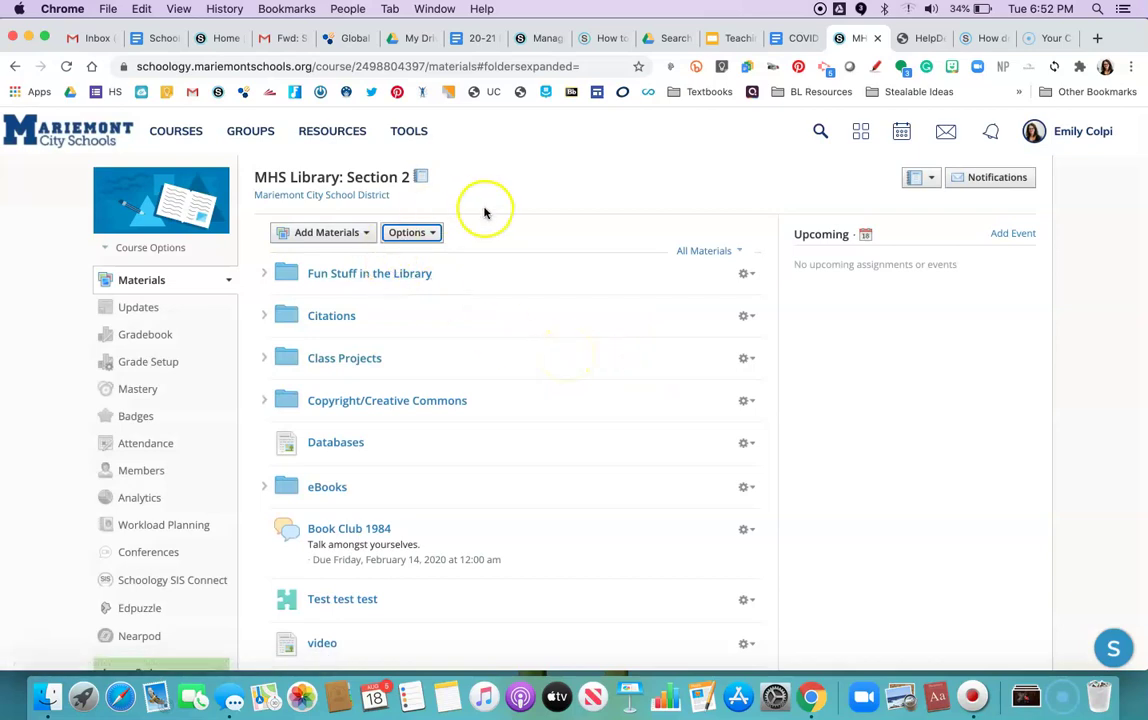
# - In Resources, find the MHS Library: Section 2 folder in Home and show its actions
pyautogui.click(323, 136)
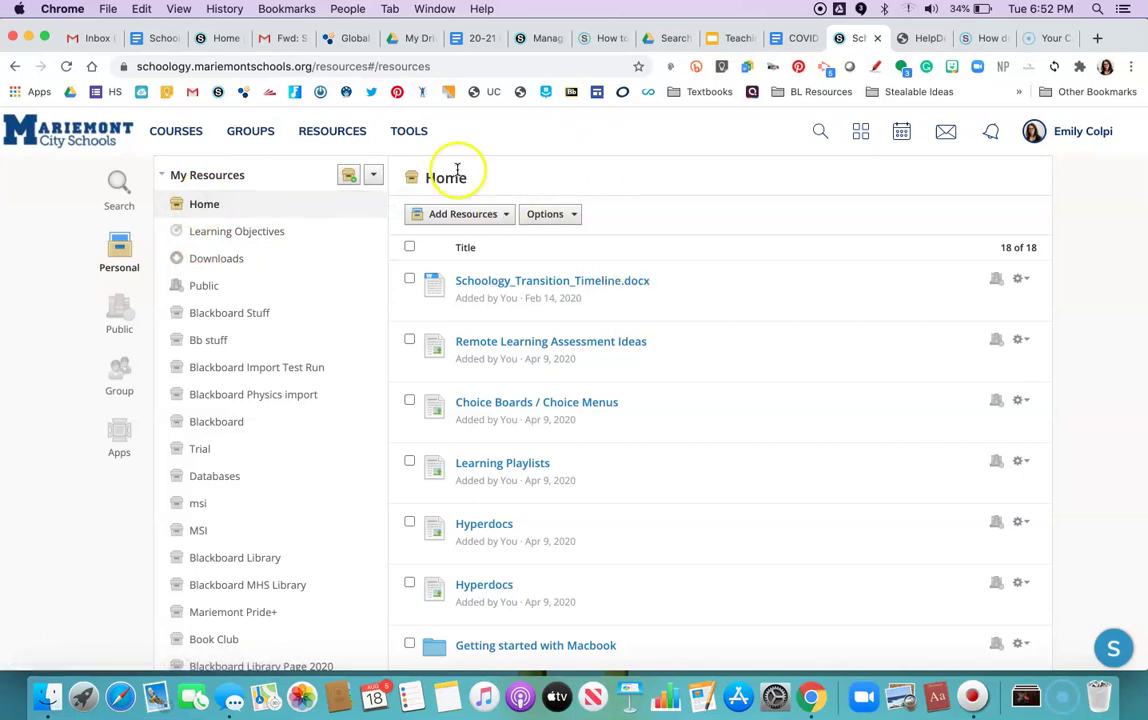
pyautogui.scroll(-1, 590, 184)
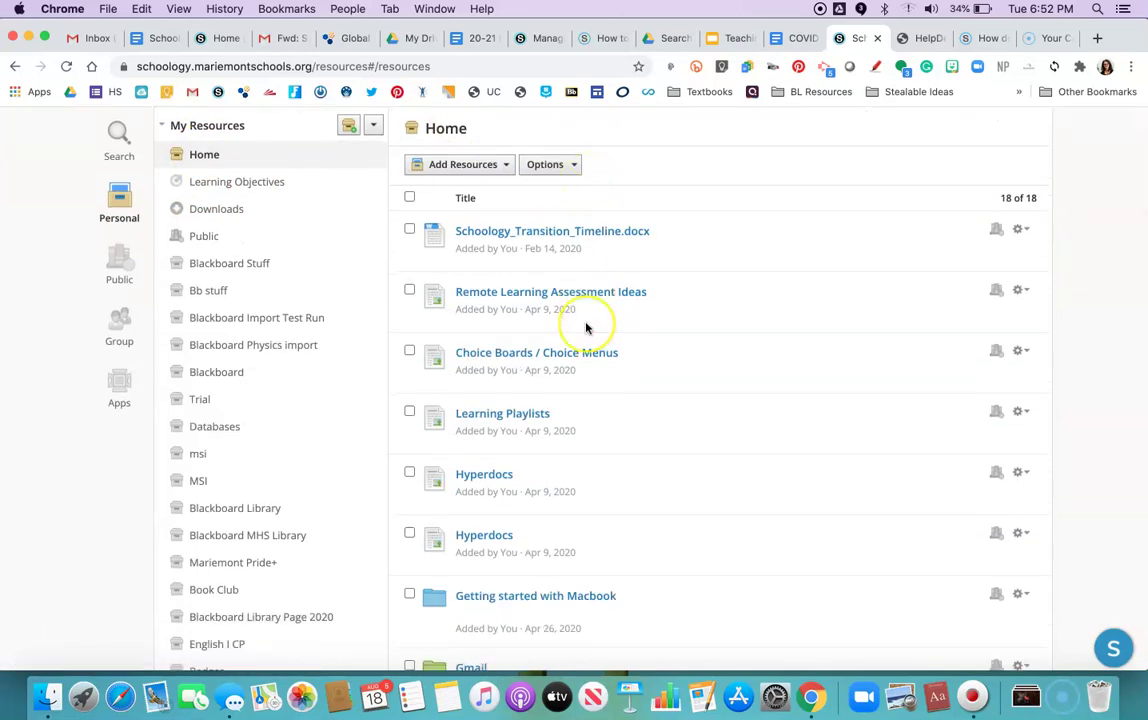
pyautogui.scroll(-20, 586, 328)
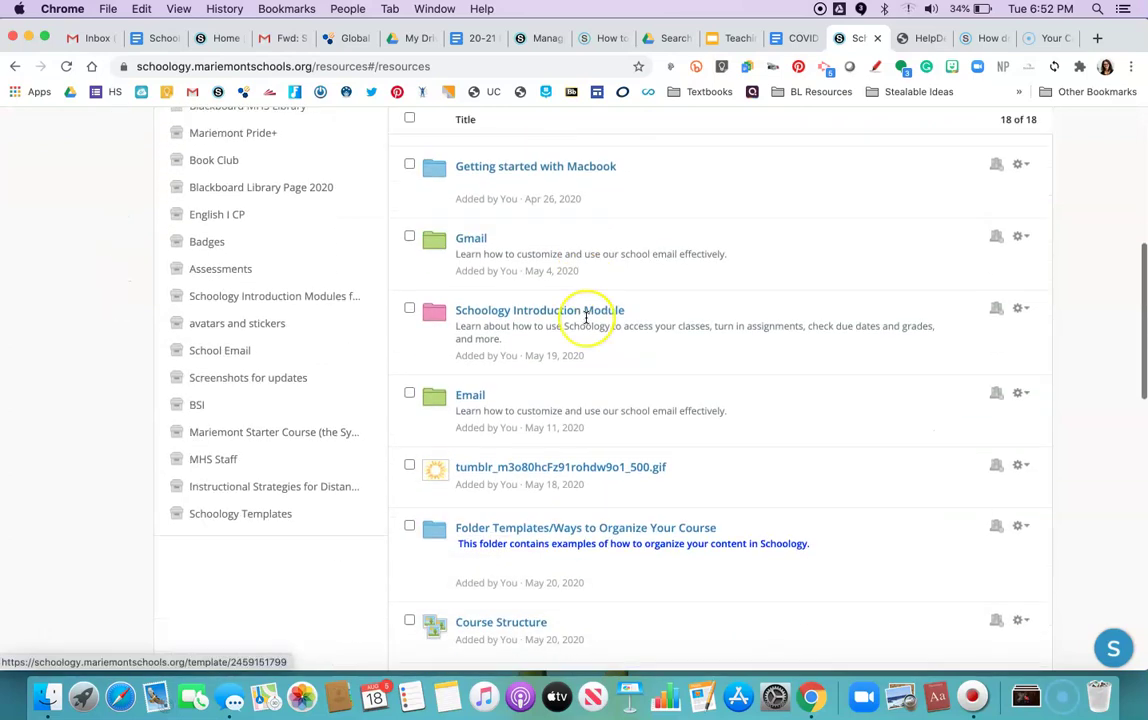
pyautogui.scroll(6, 584, 318)
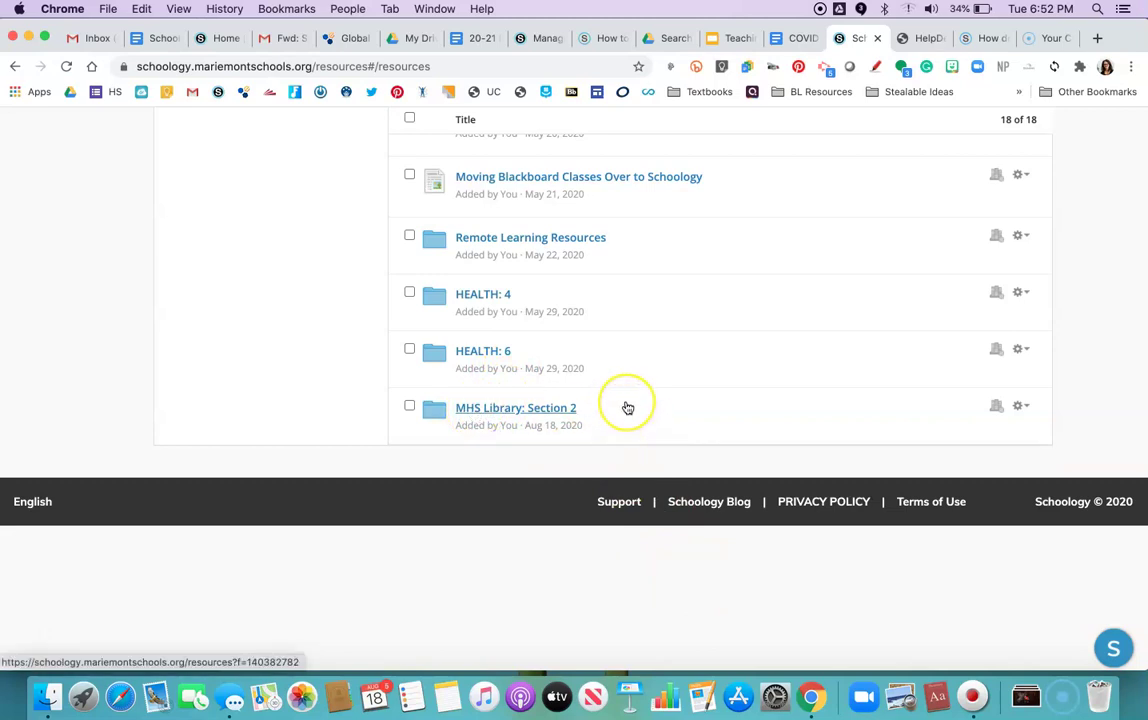
pyautogui.click(1022, 407)
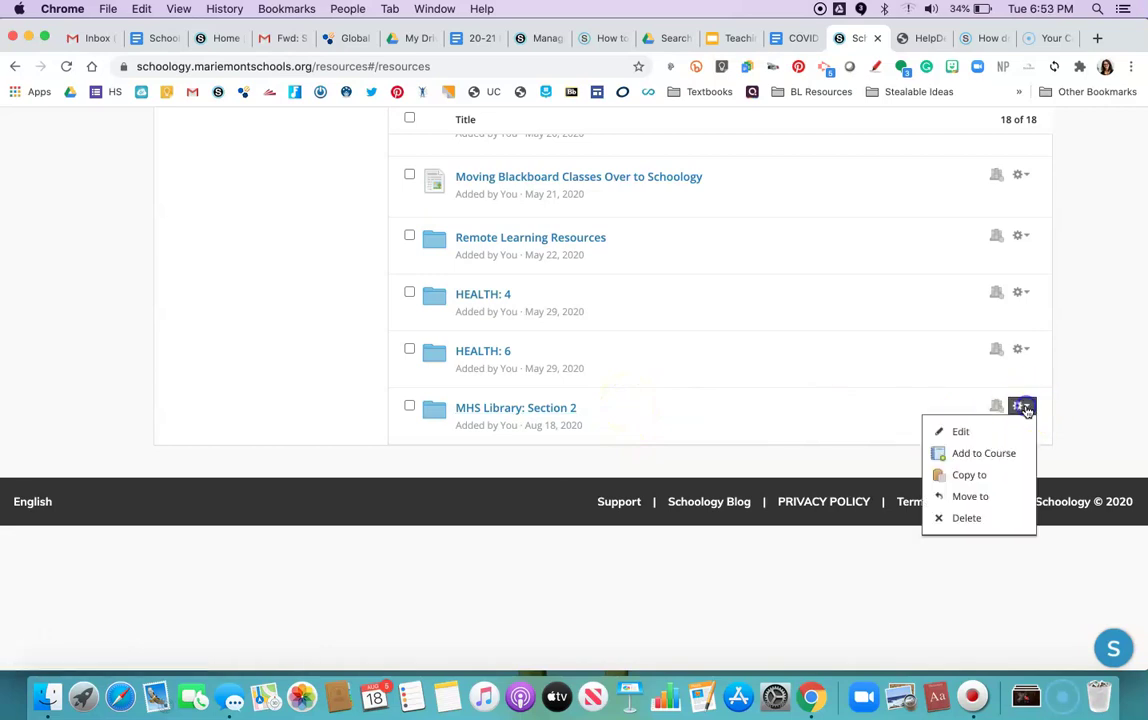
# - Open the saved MHS Library: Section 2 folder and select all nine items
pyautogui.click(498, 412)
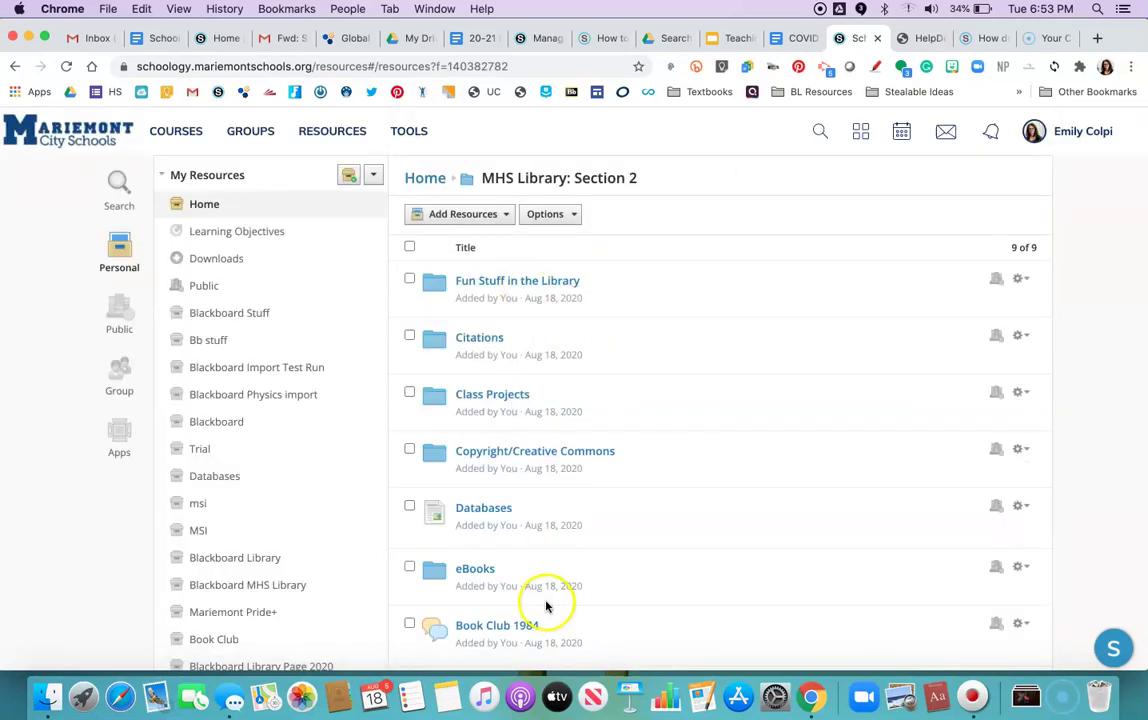
pyautogui.scroll(-4, 546, 607)
pyautogui.scroll(4, 546, 607)
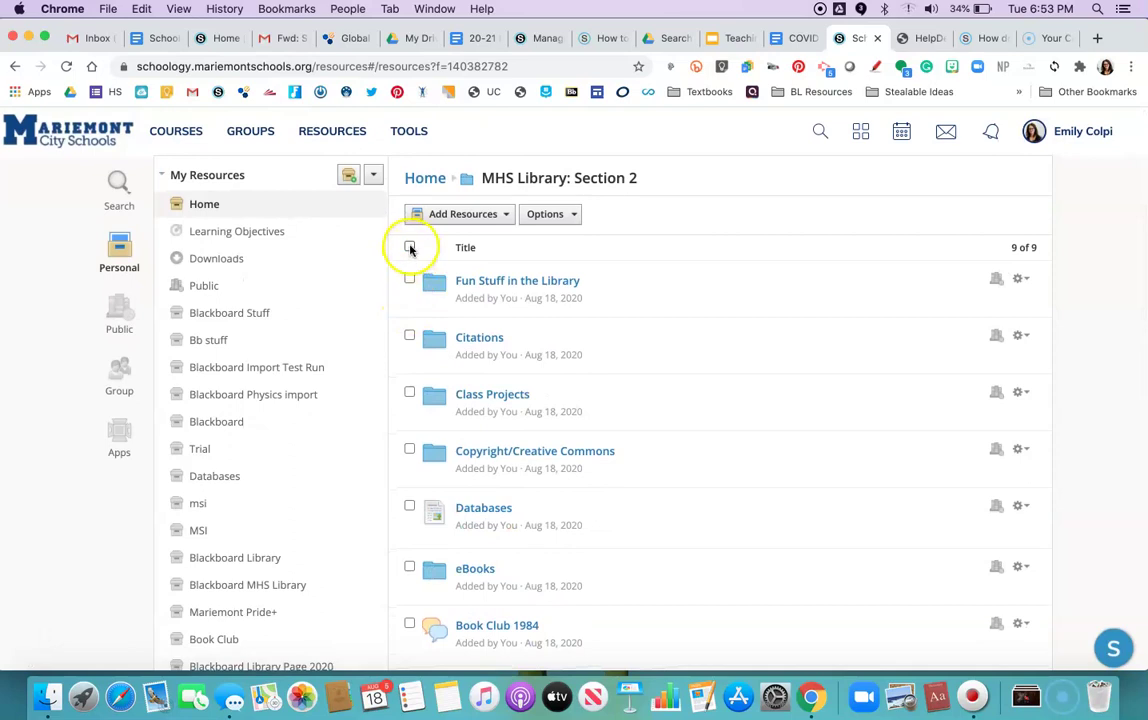
pyautogui.click(410, 248)
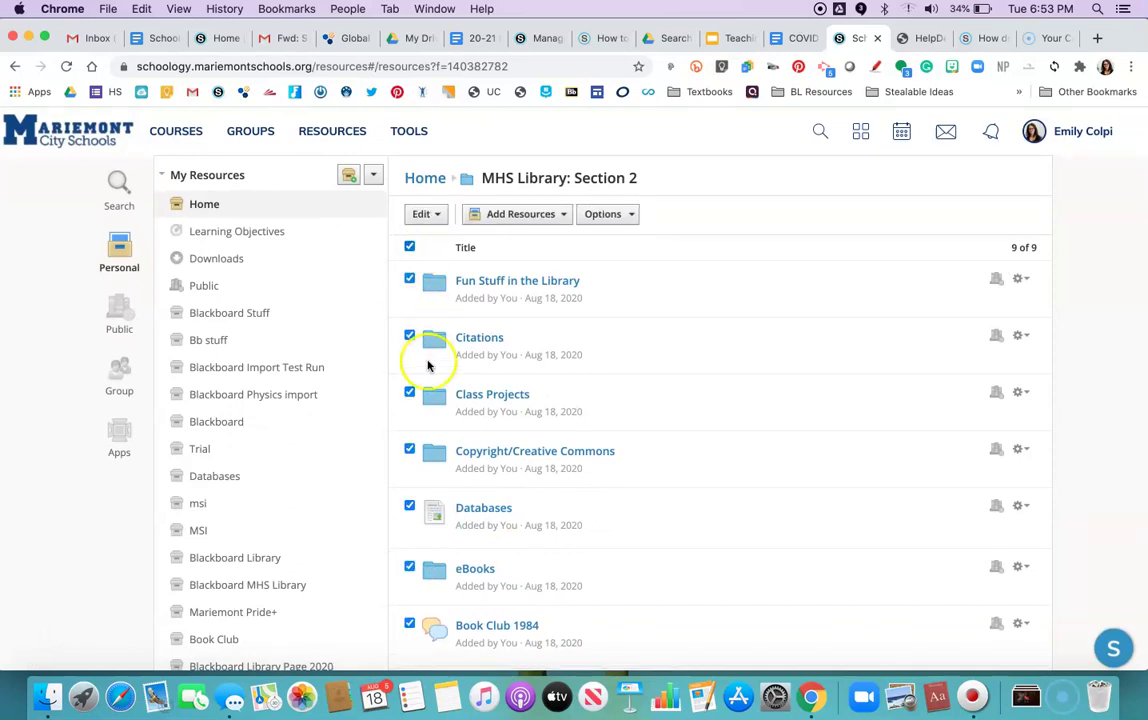
pyautogui.scroll(-4, 428, 380)
pyautogui.scroll(4, 430, 401)
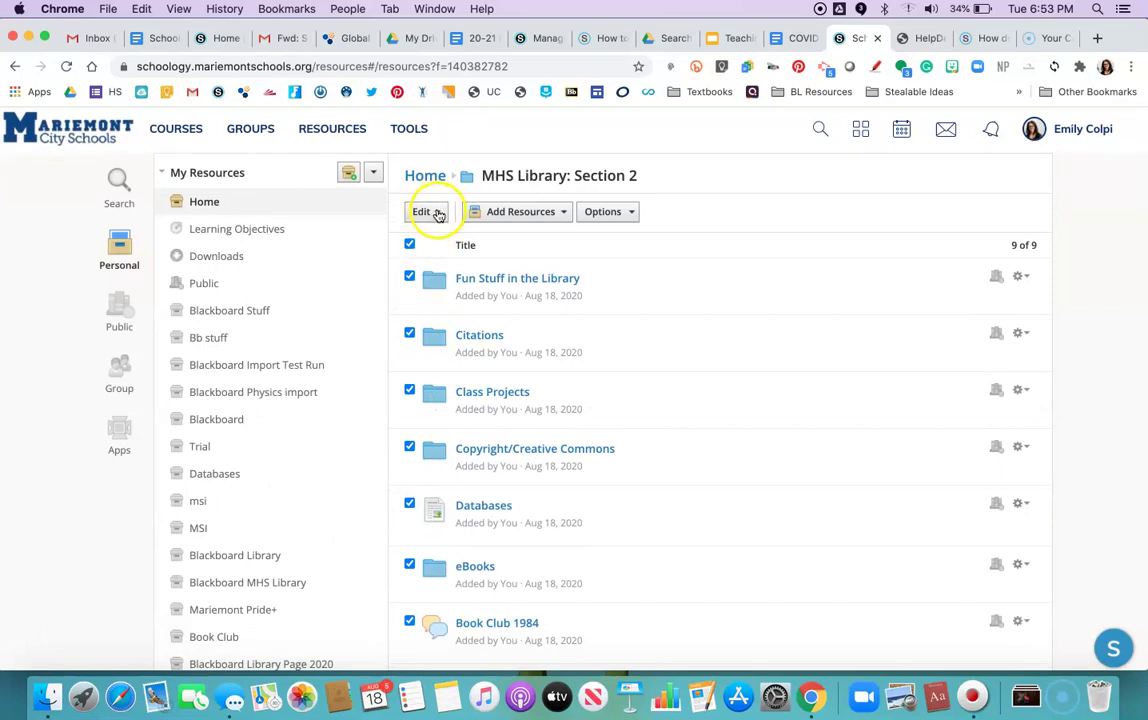
# - Add the selected items to Colpi Playground: Section 1 and import the 150 items
pyautogui.click(437, 215)
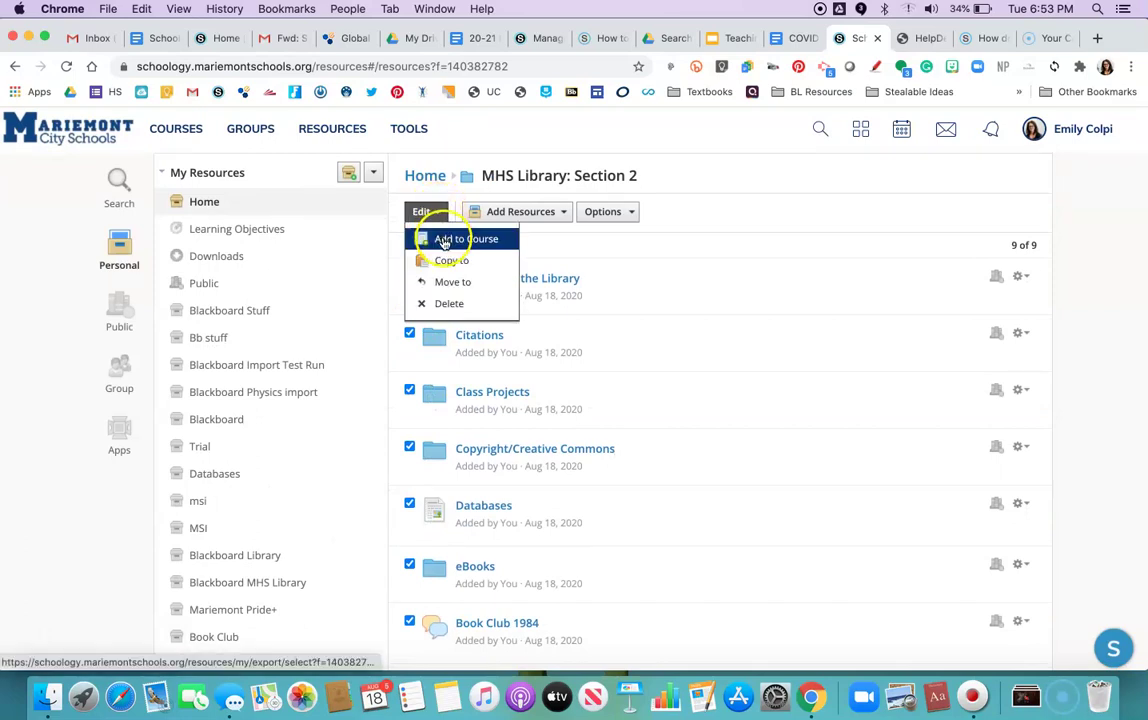
pyautogui.click(444, 241)
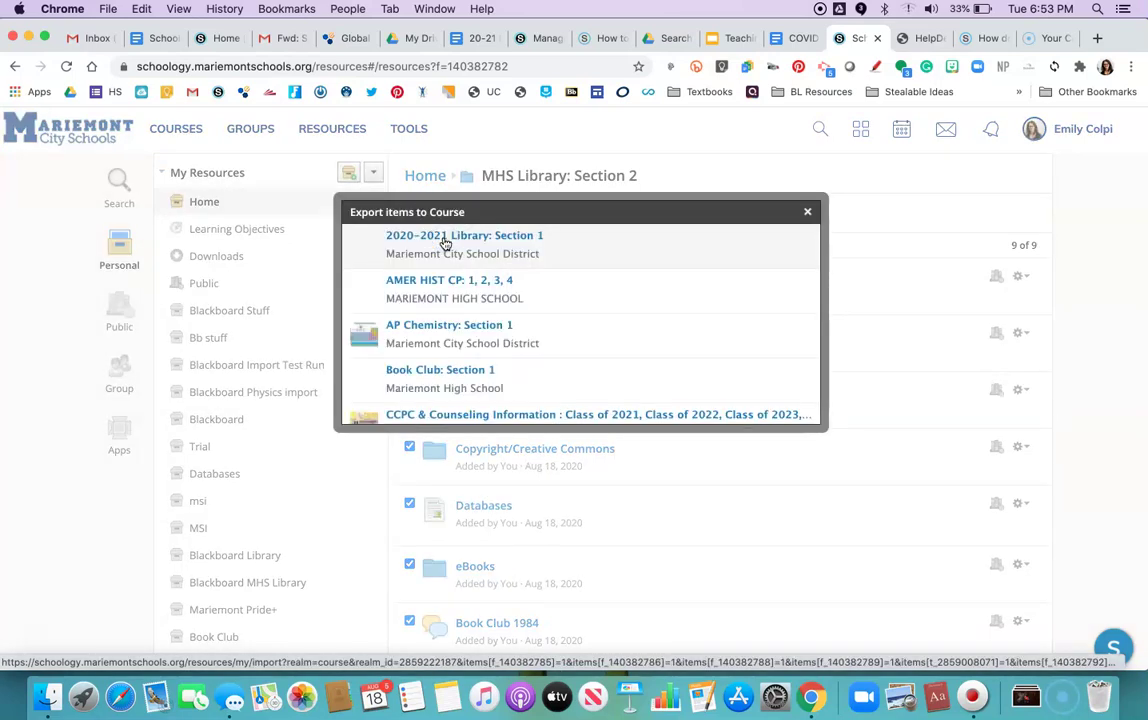
pyautogui.scroll(-2, 426, 268)
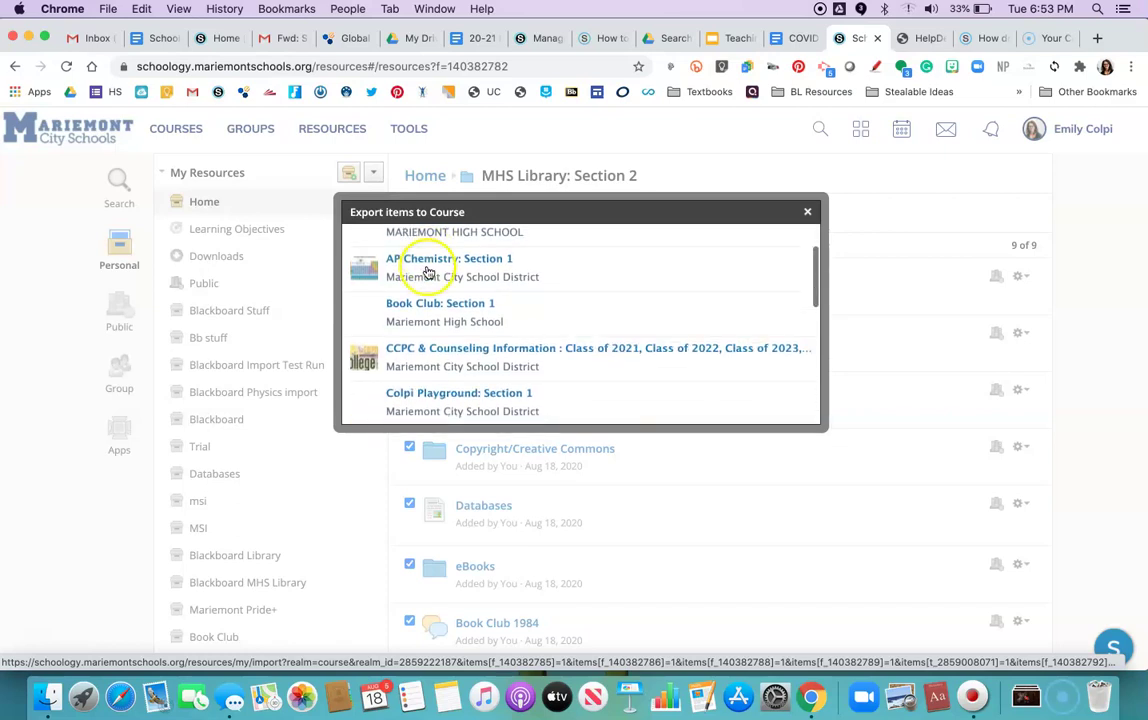
pyautogui.scroll(-2, 426, 323)
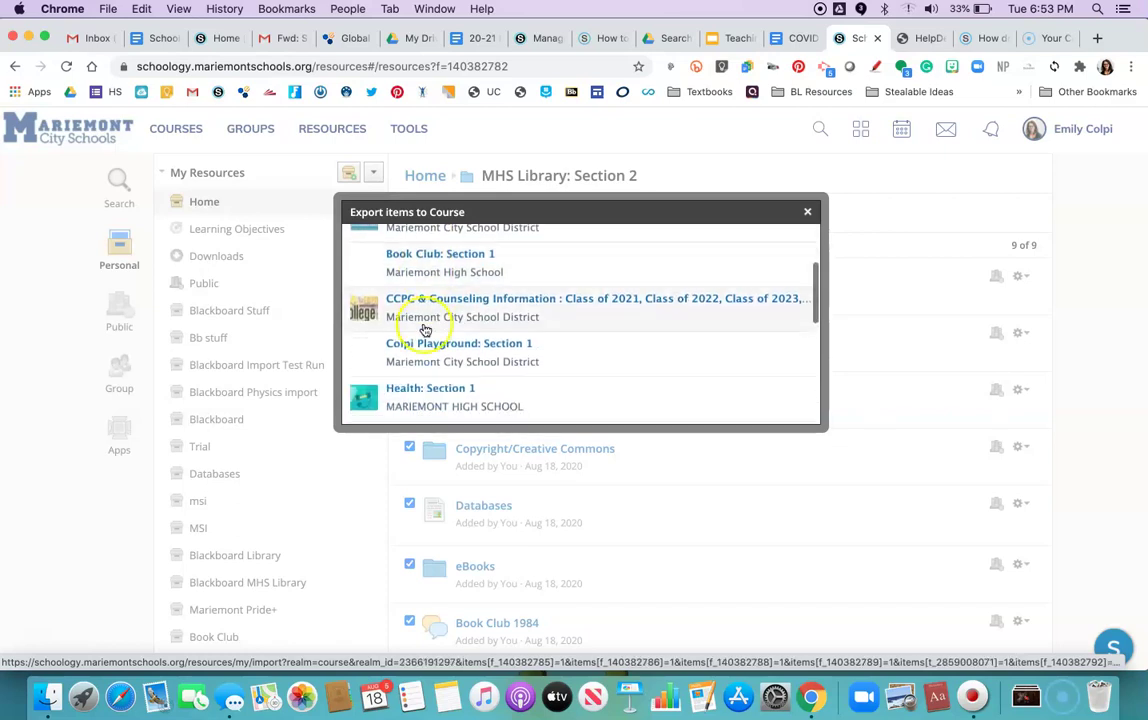
pyautogui.click(415, 364)
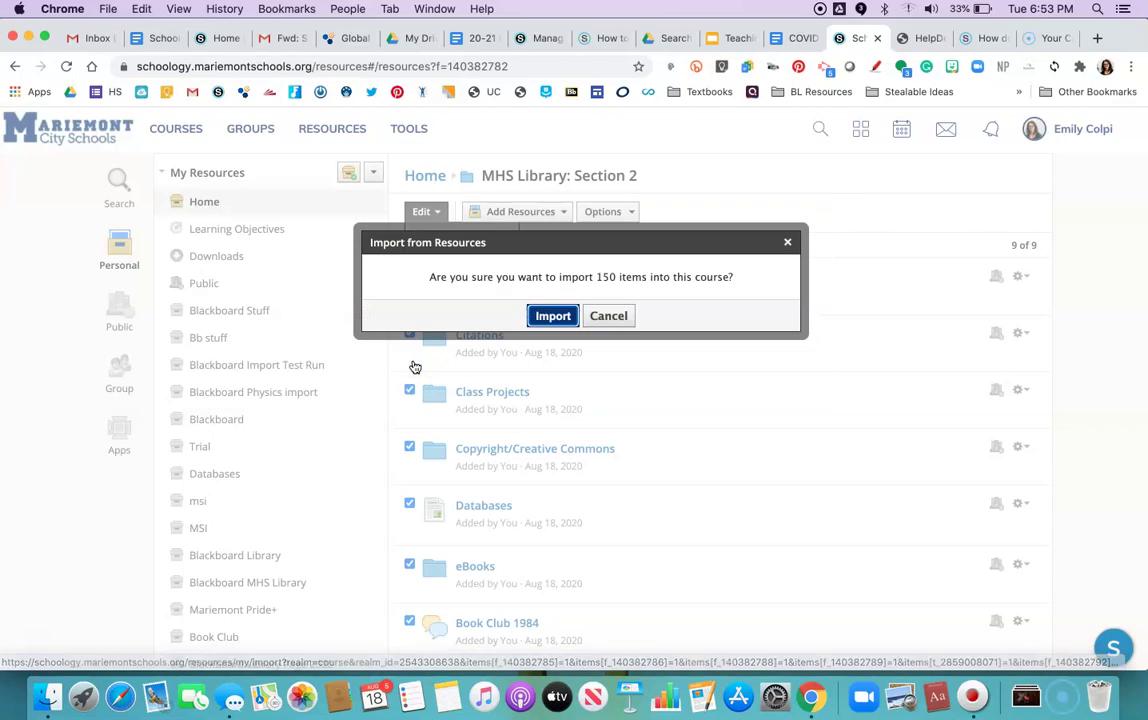
pyautogui.click(552, 318)
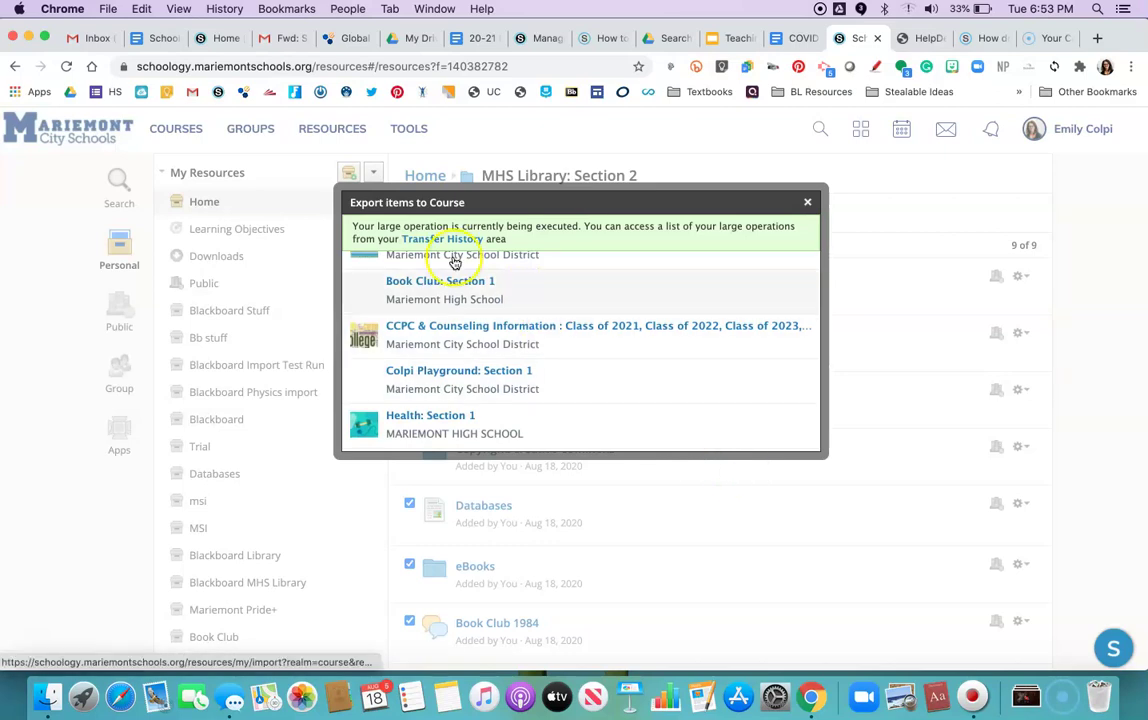
# - Close the Export dialog, check Colpi Playground: Section 1's materials, then return to Courses
pyautogui.click(807, 202)
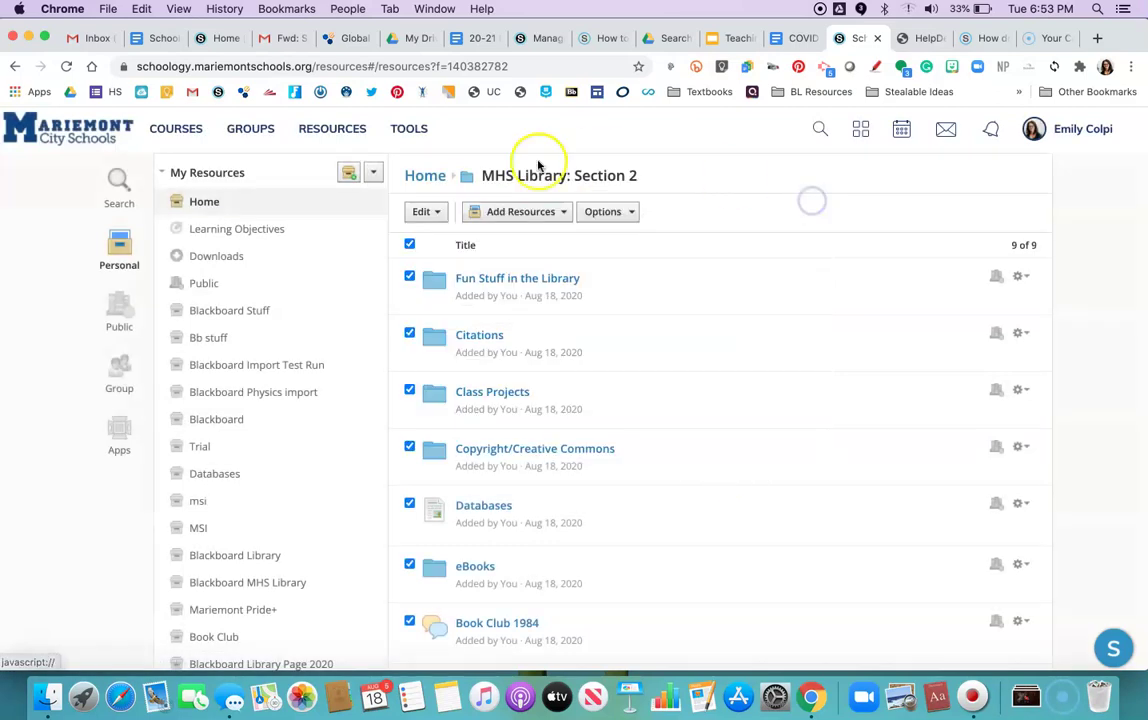
pyautogui.click(175, 125)
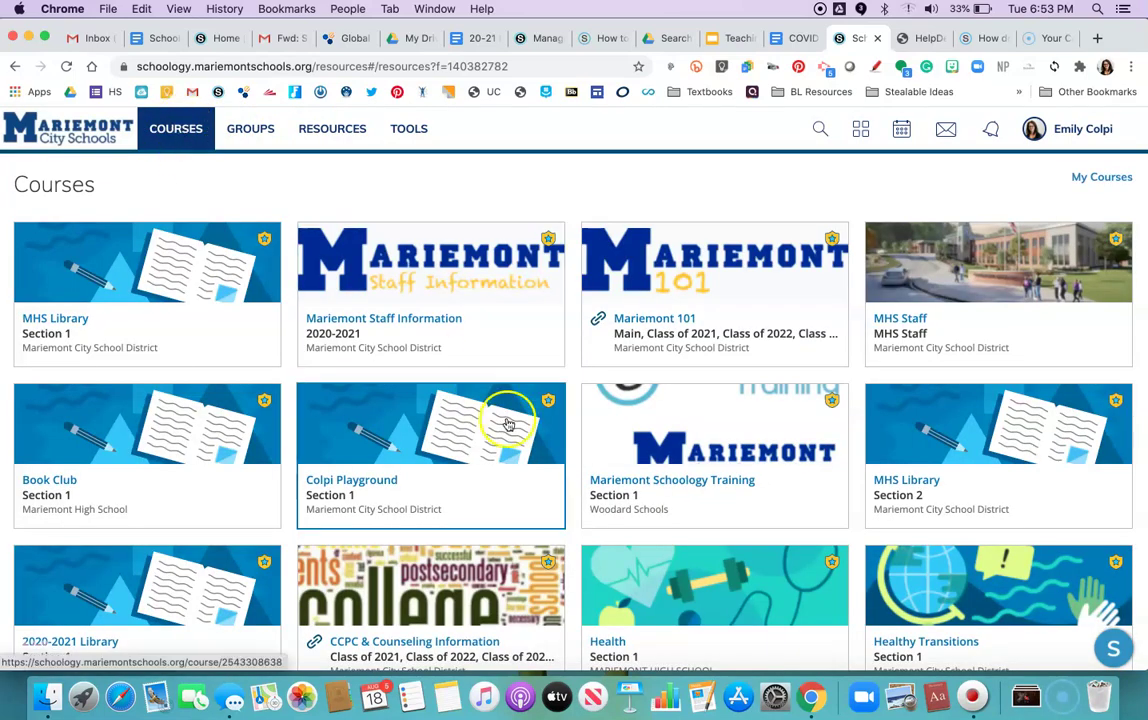
pyautogui.click(379, 460)
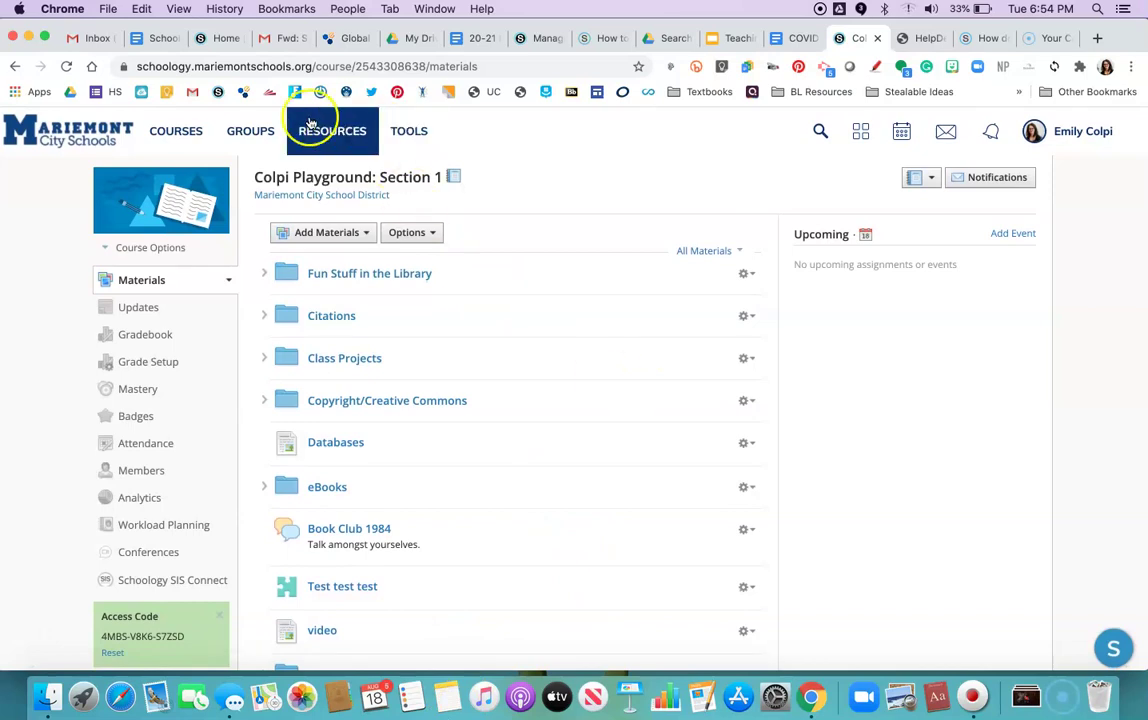
pyautogui.click(186, 134)
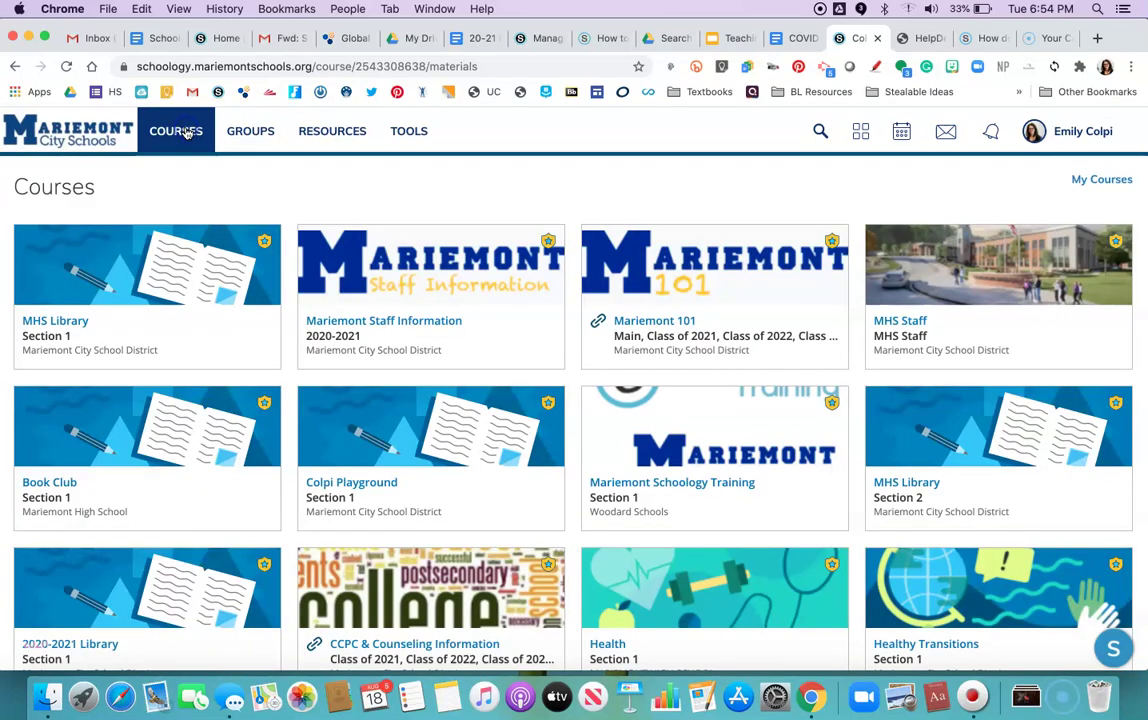
# - Open MHS Library: Section 2, start Save Course to Resources, then cancel it
pyautogui.click(927, 506)
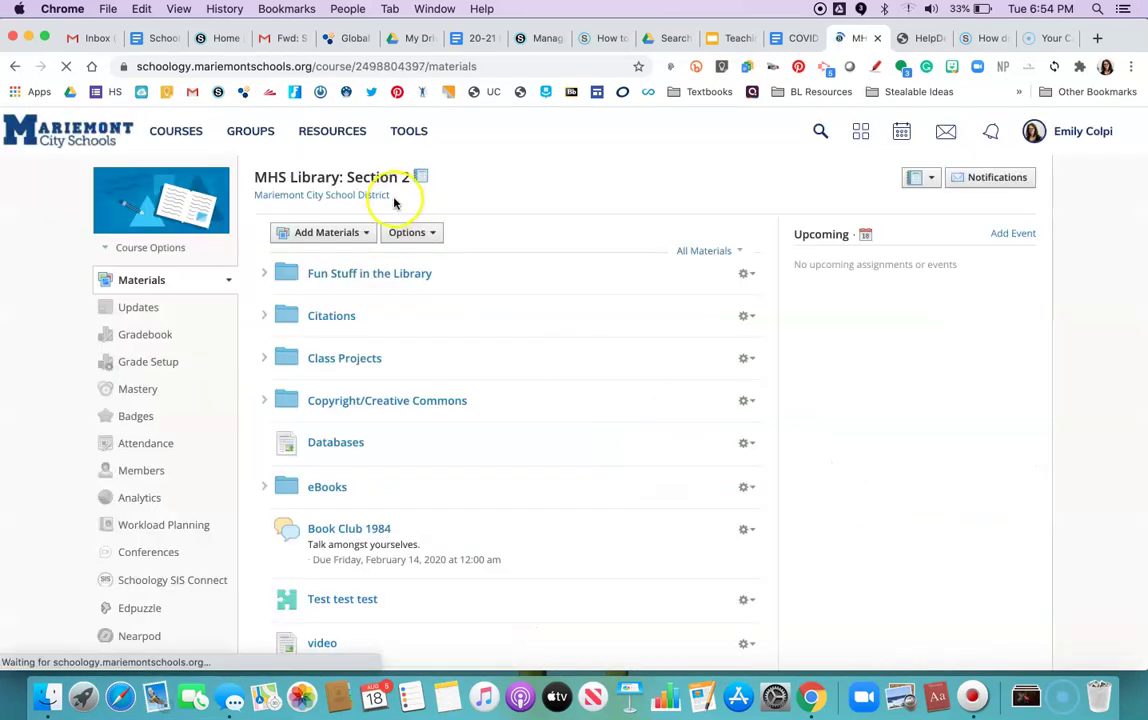
pyautogui.click(422, 233)
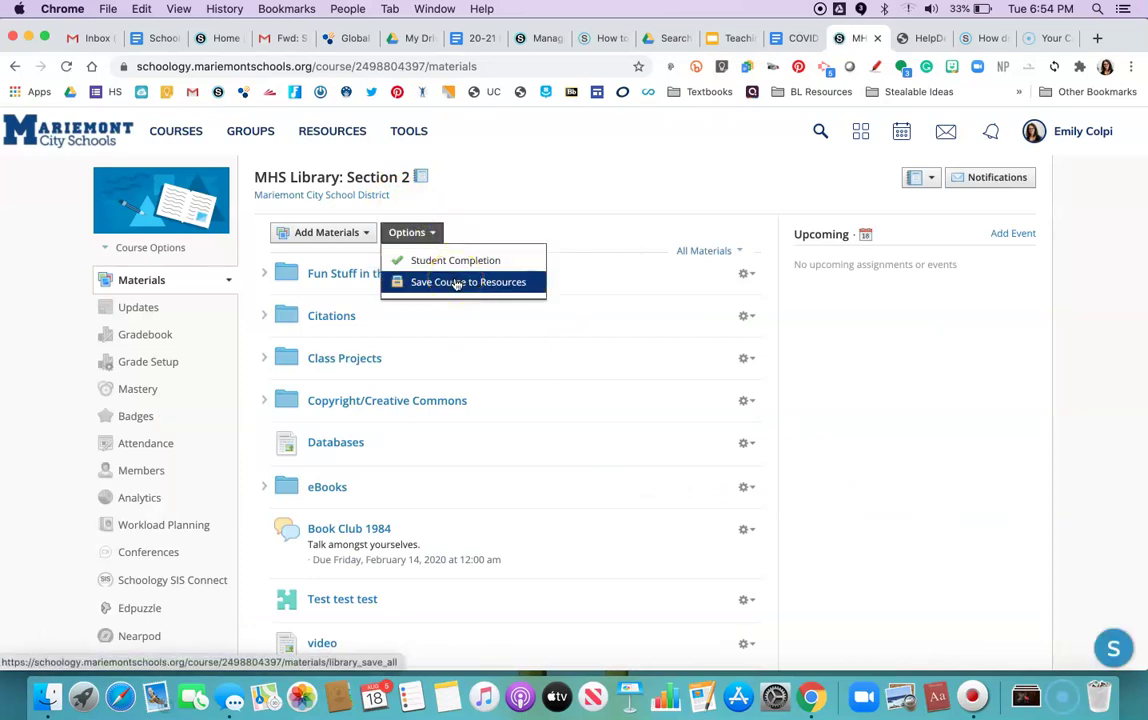
pyautogui.click(431, 278)
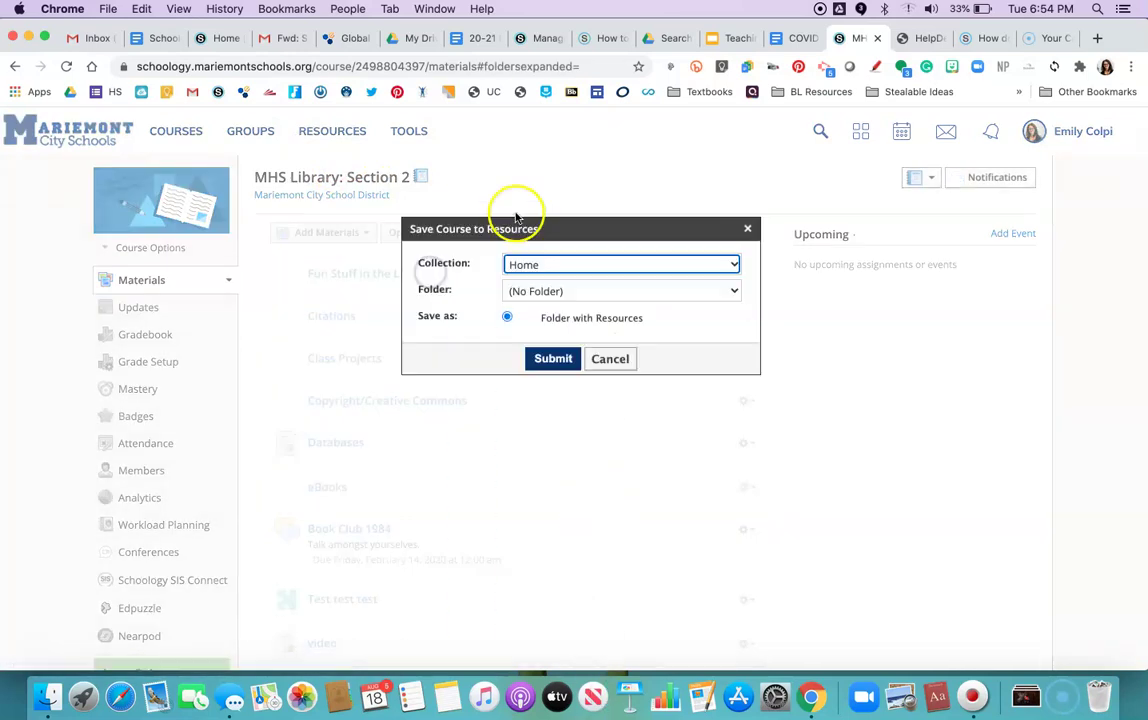
pyautogui.click(605, 360)
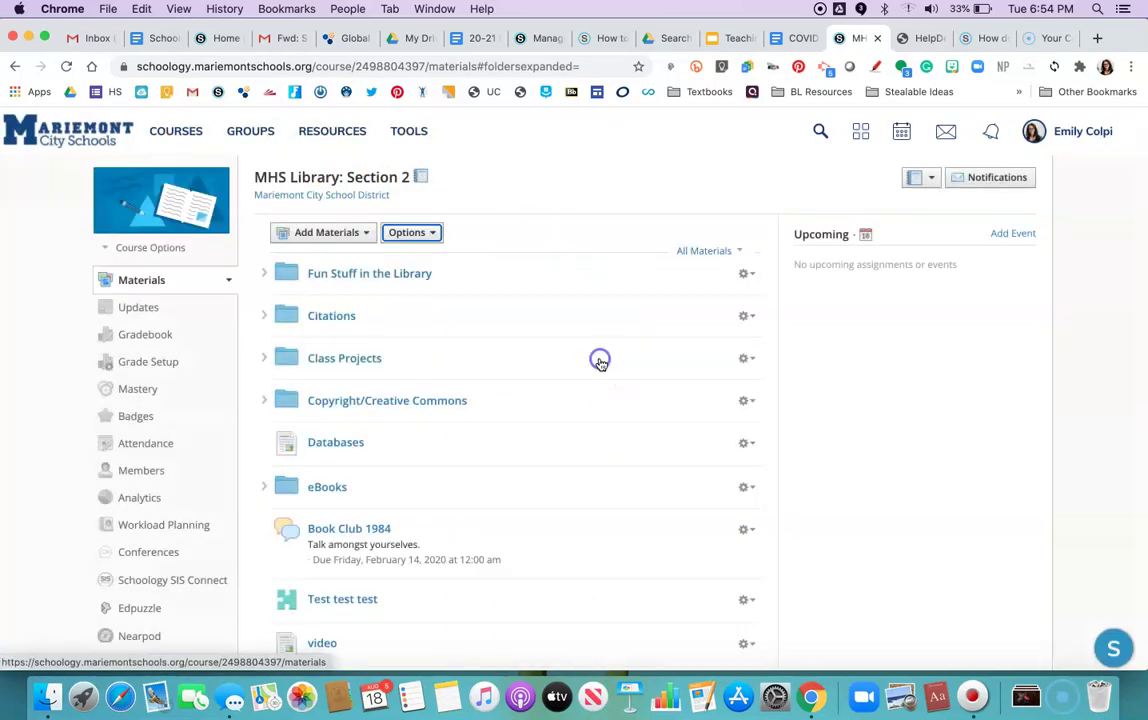
# - Open the MHS Library: Section 2 resource folder and bring up Edit > Add to Course
pyautogui.click(322, 136)
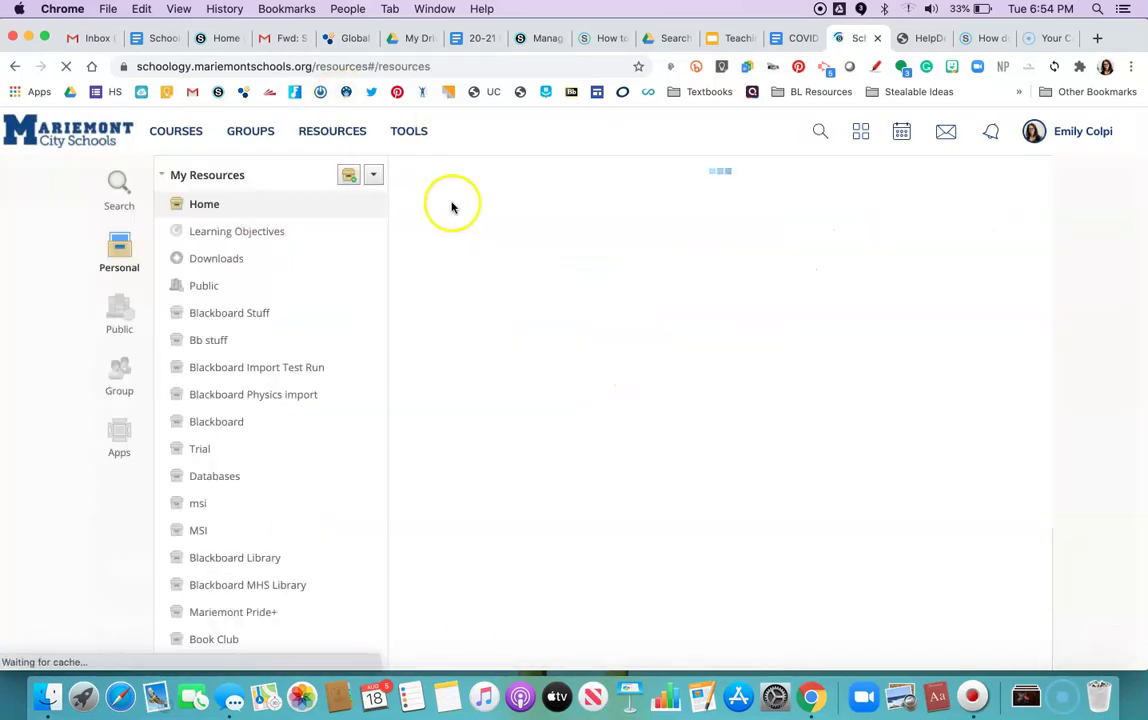
pyautogui.scroll(-2, 582, 457)
pyautogui.scroll(-20, 582, 457)
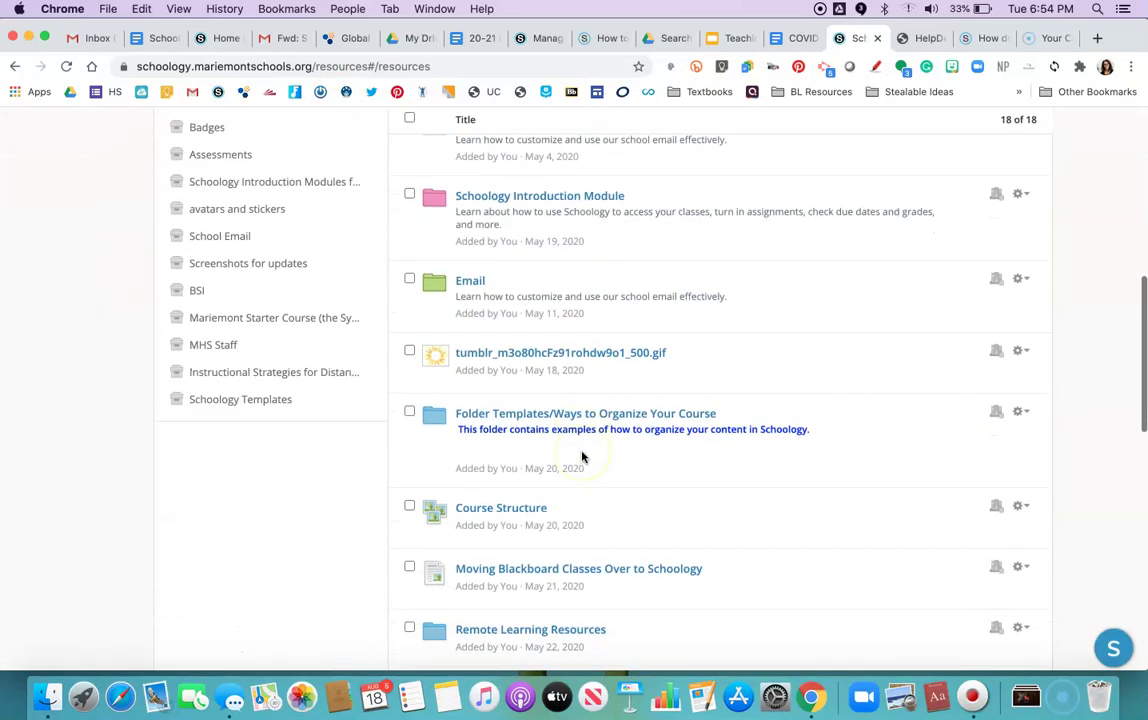
pyautogui.click(484, 293)
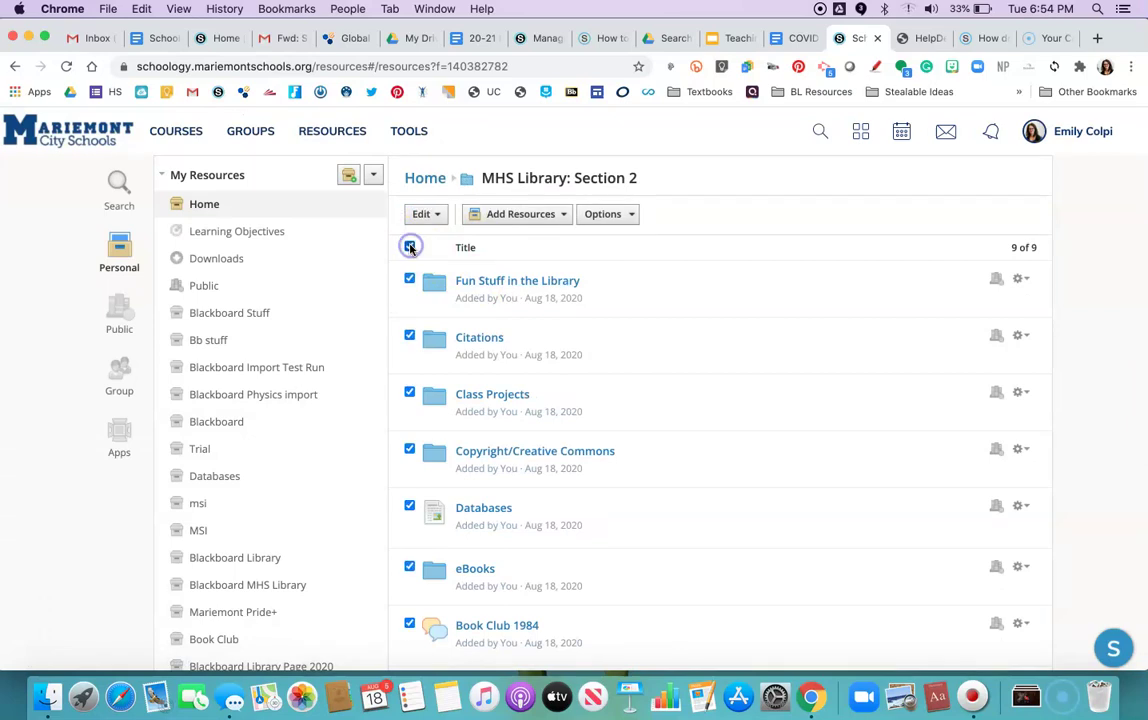
pyautogui.click(432, 215)
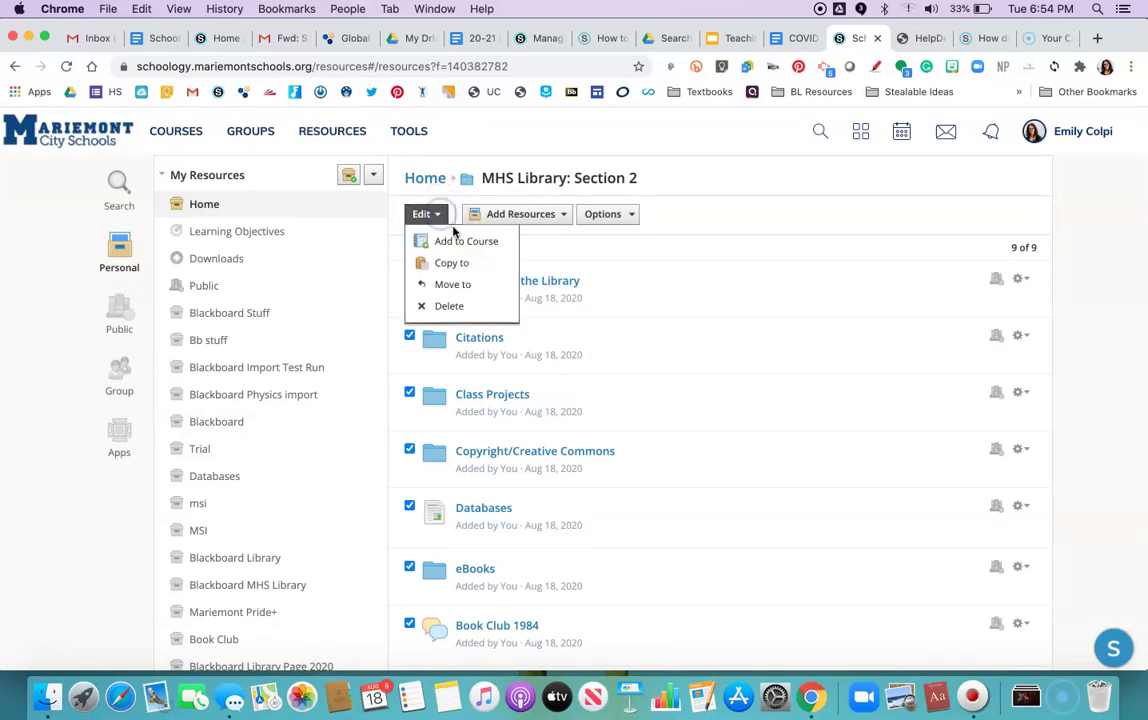
pyautogui.click(455, 241)
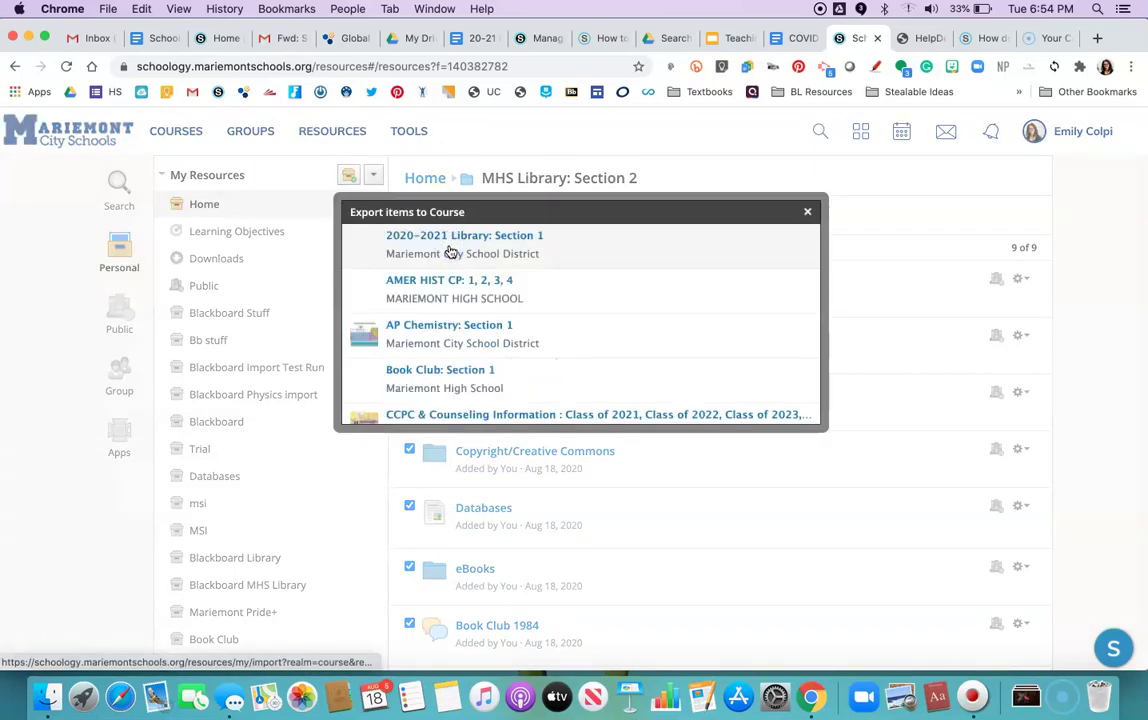